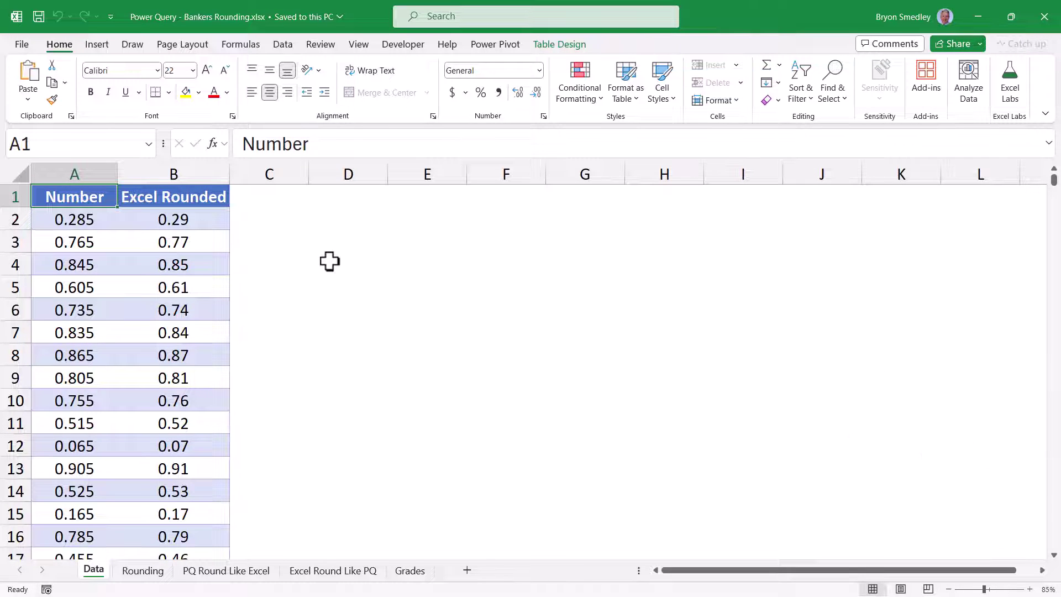
Step: Review the data table and B2's ROUND formula, then move to the Rounding sheet
key(ctrl+Down)
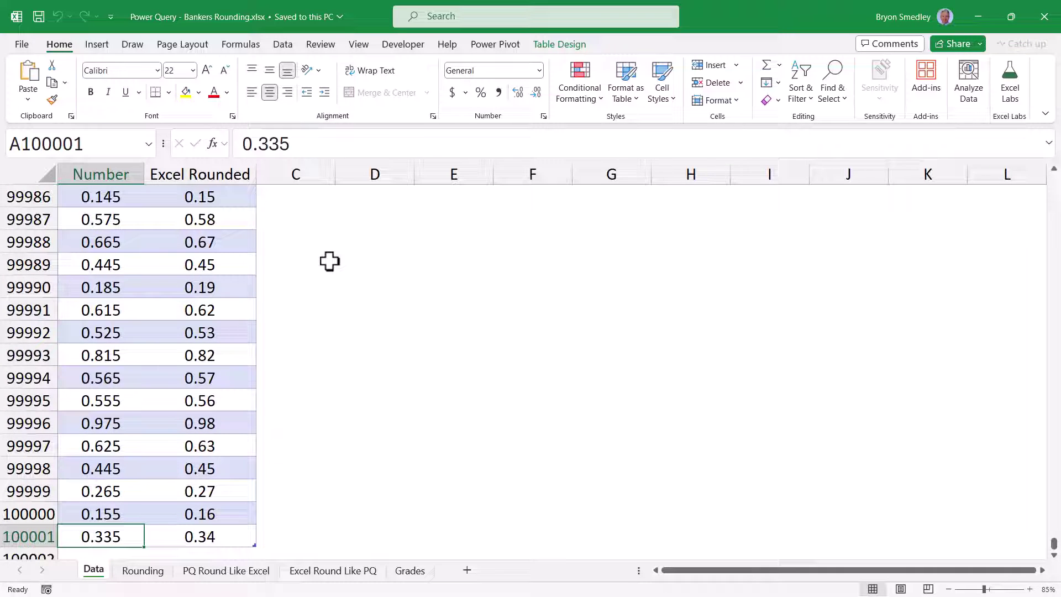
key(ctrl+Up)
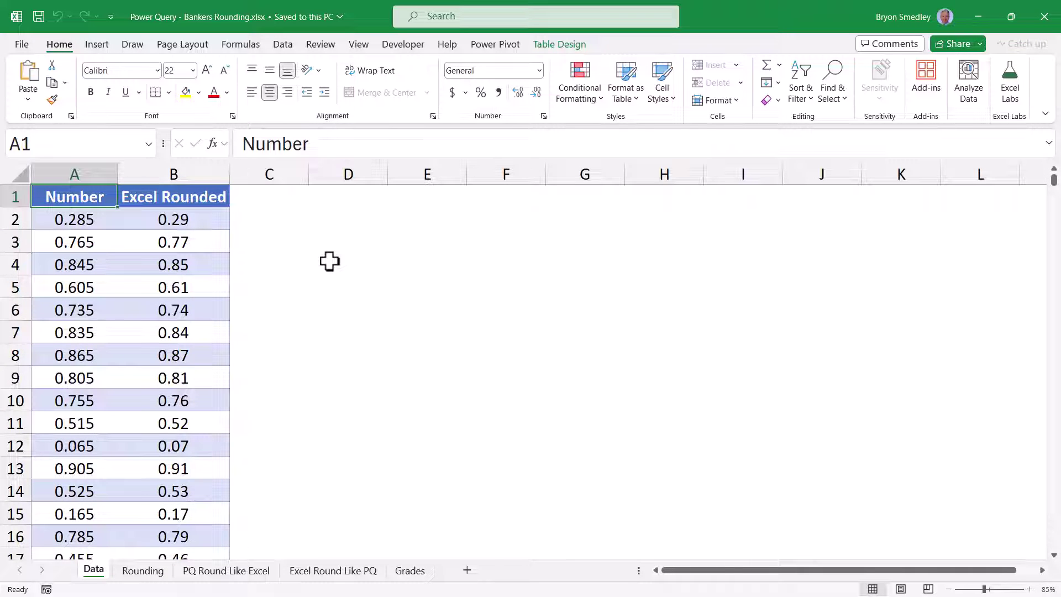
key(Down)
key(Right)
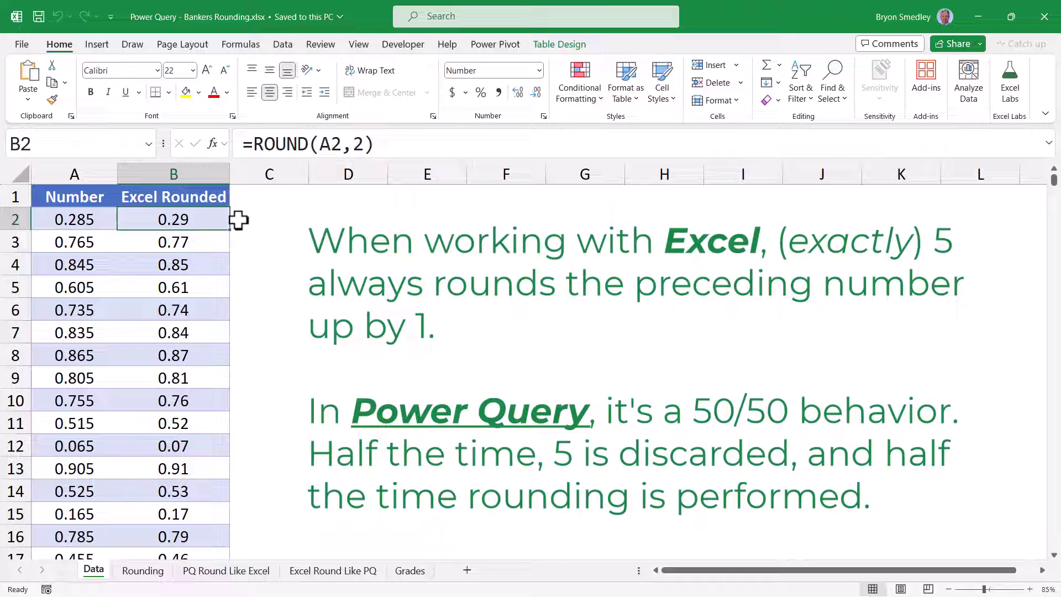
drag(211, 219, 199, 499)
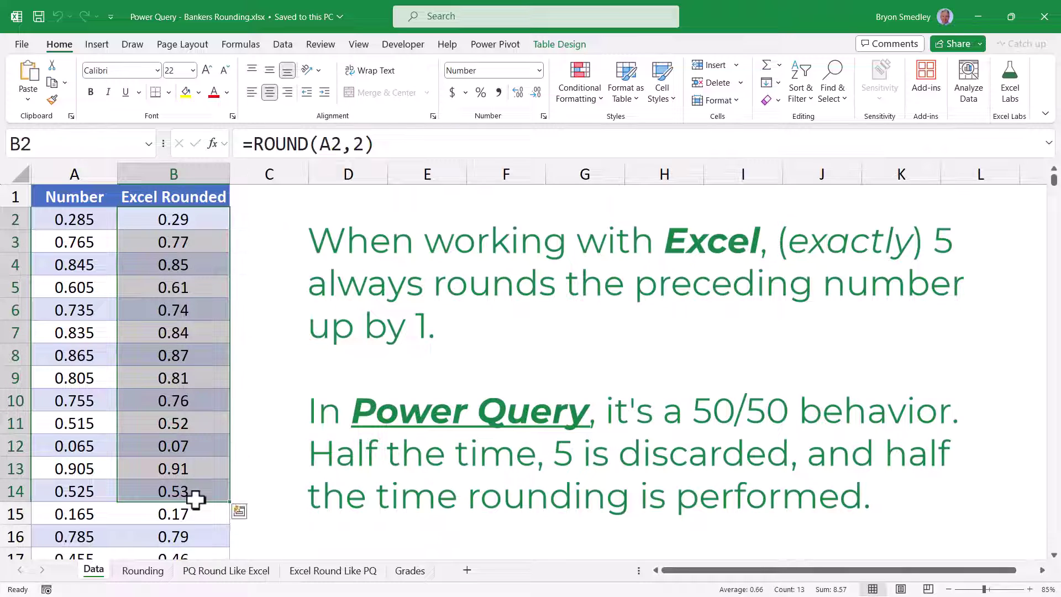
click(208, 225)
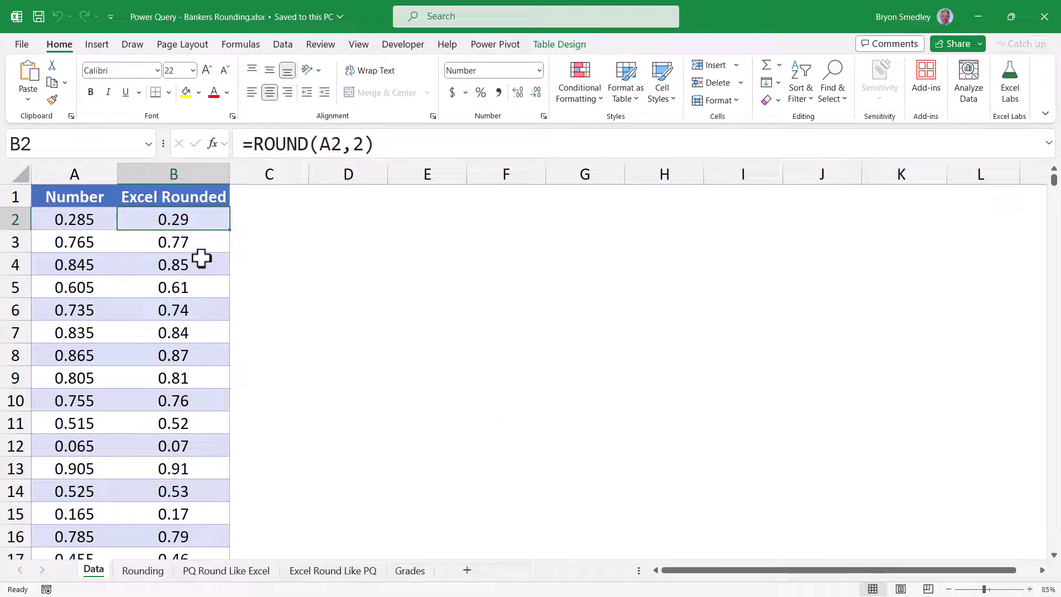
click(143, 571)
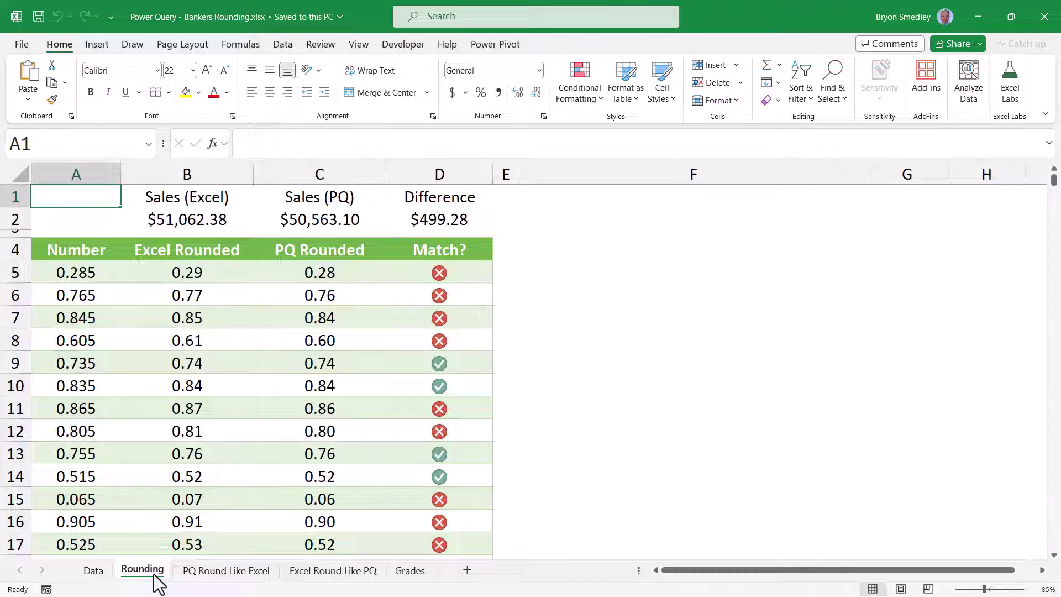
drag(77, 272, 81, 499)
drag(188, 272, 218, 516)
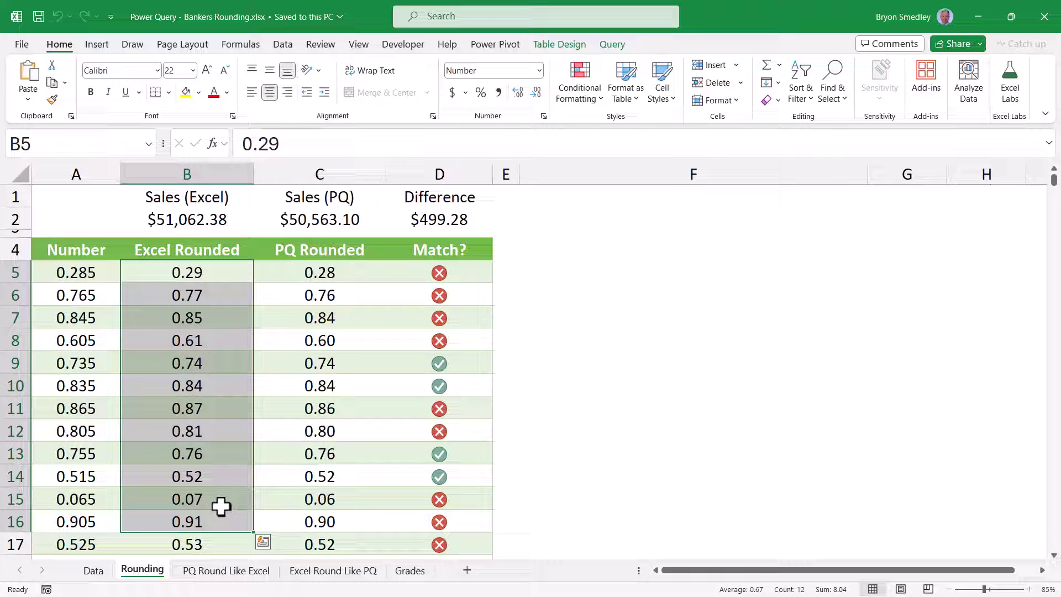
click(234, 280)
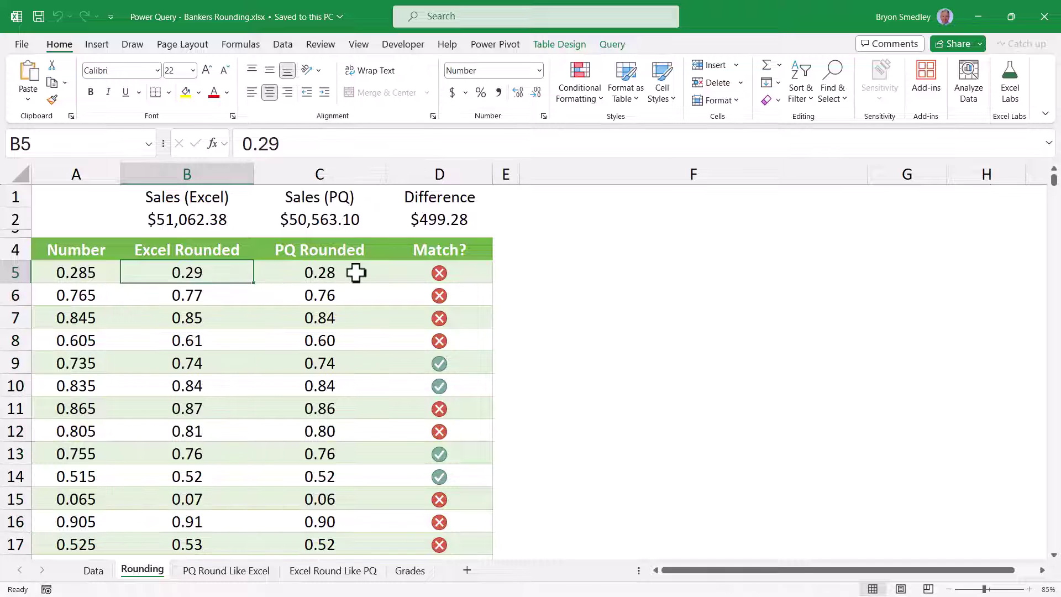
drag(356, 277, 335, 492)
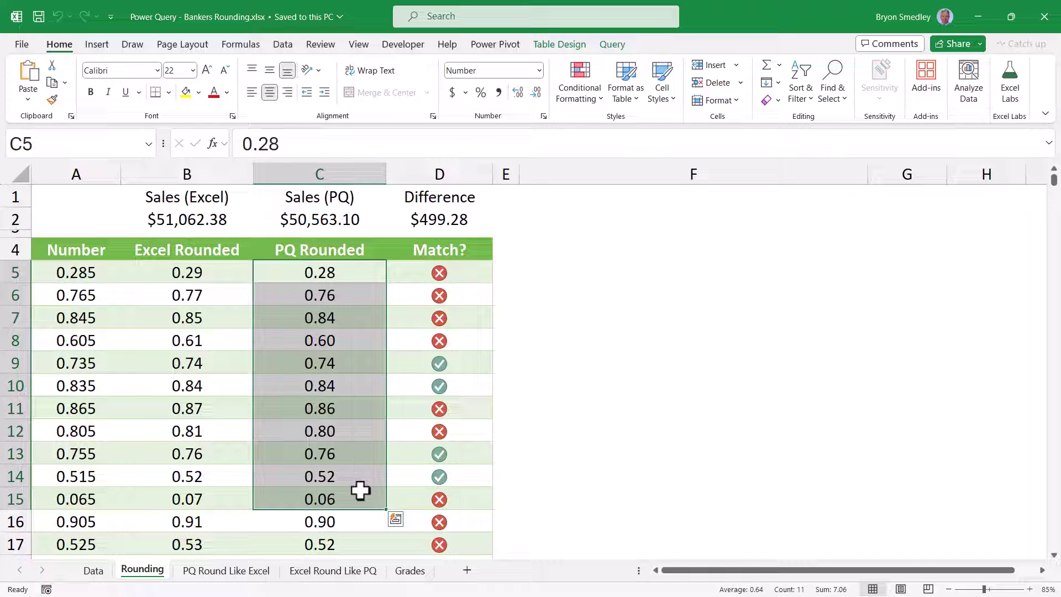
drag(475, 273, 473, 495)
click(475, 277)
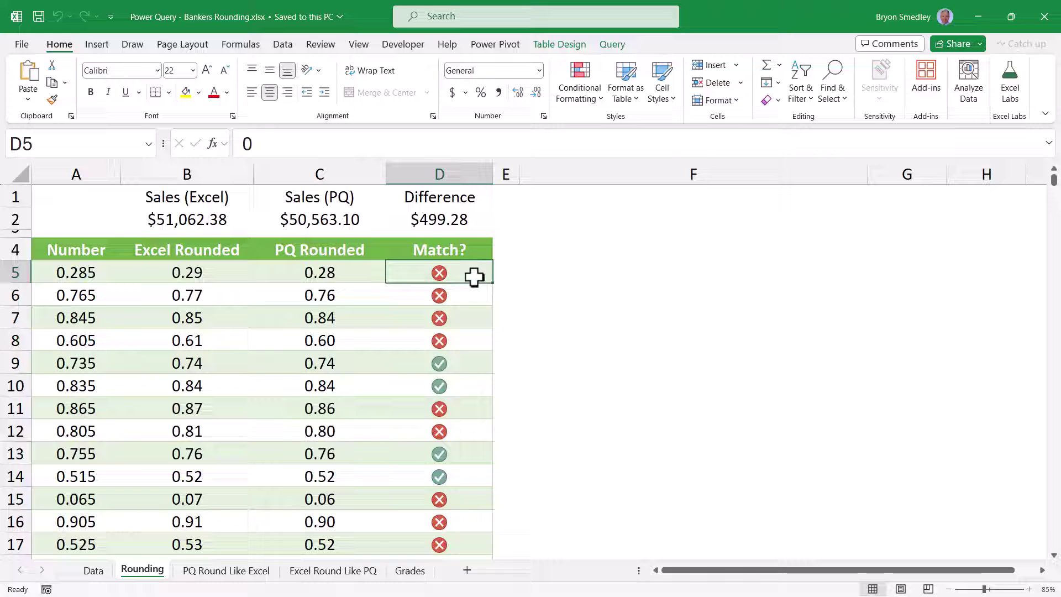
click(68, 367)
drag(160, 371, 450, 370)
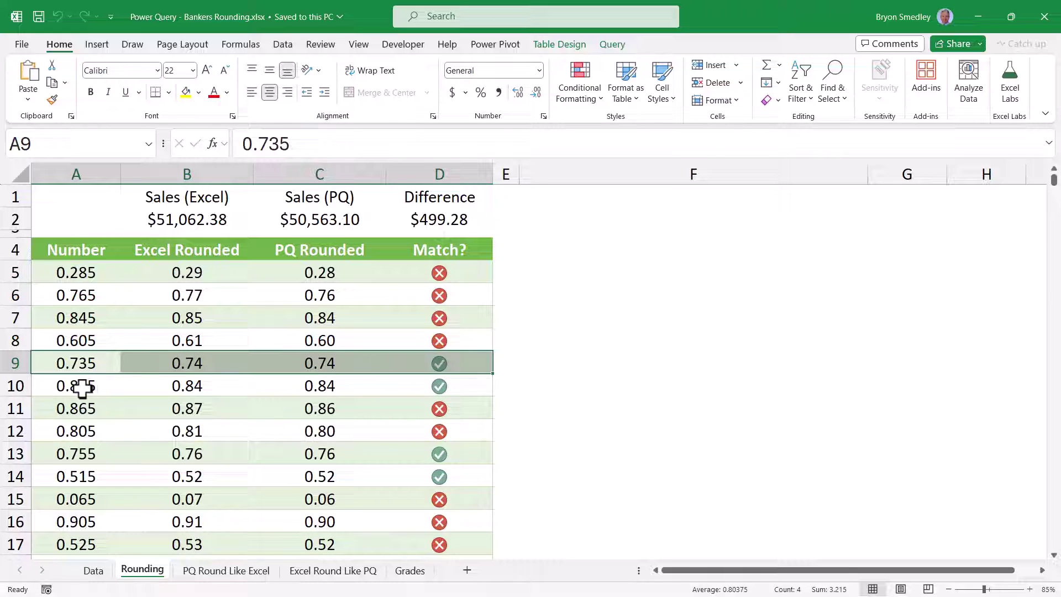
drag(83, 388, 439, 387)
drag(67, 457, 441, 457)
drag(90, 474, 439, 480)
click(95, 371)
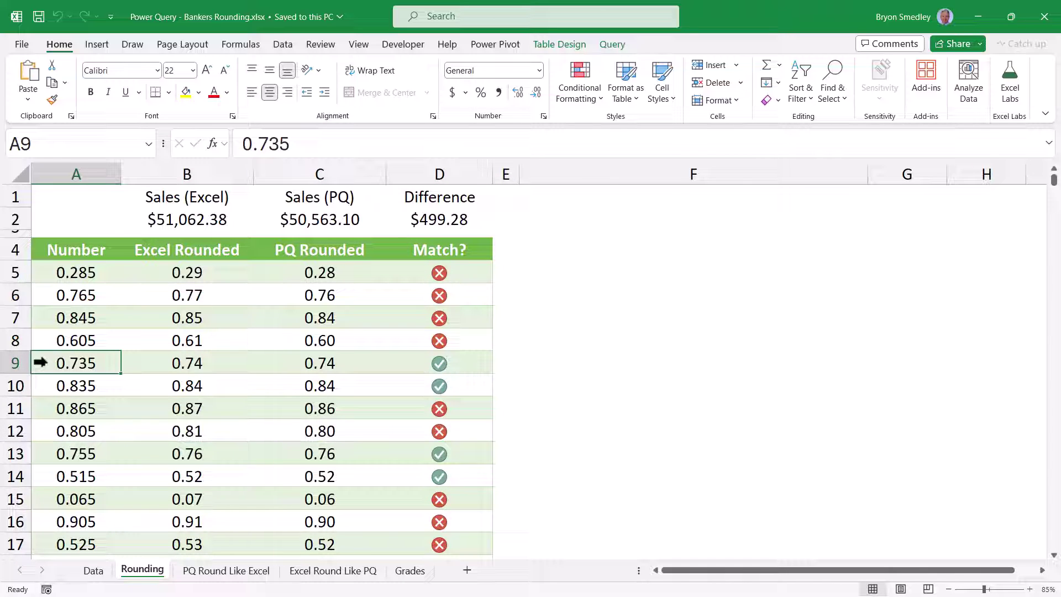
ctrl+click(83, 385)
ctrl+click(83, 453)
ctrl+click(107, 478)
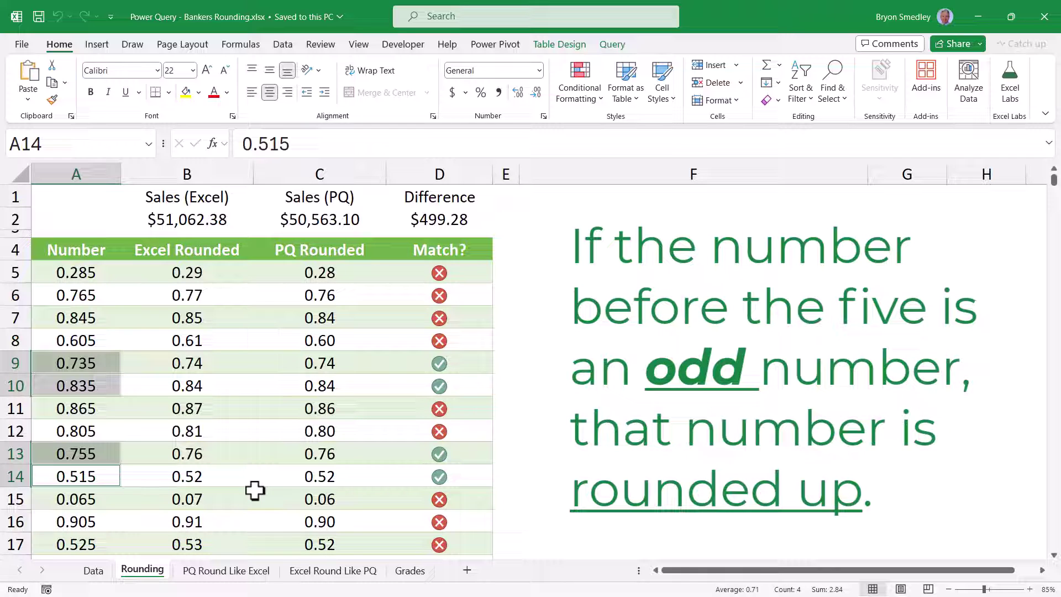
drag(191, 365, 339, 379)
drag(200, 456, 286, 474)
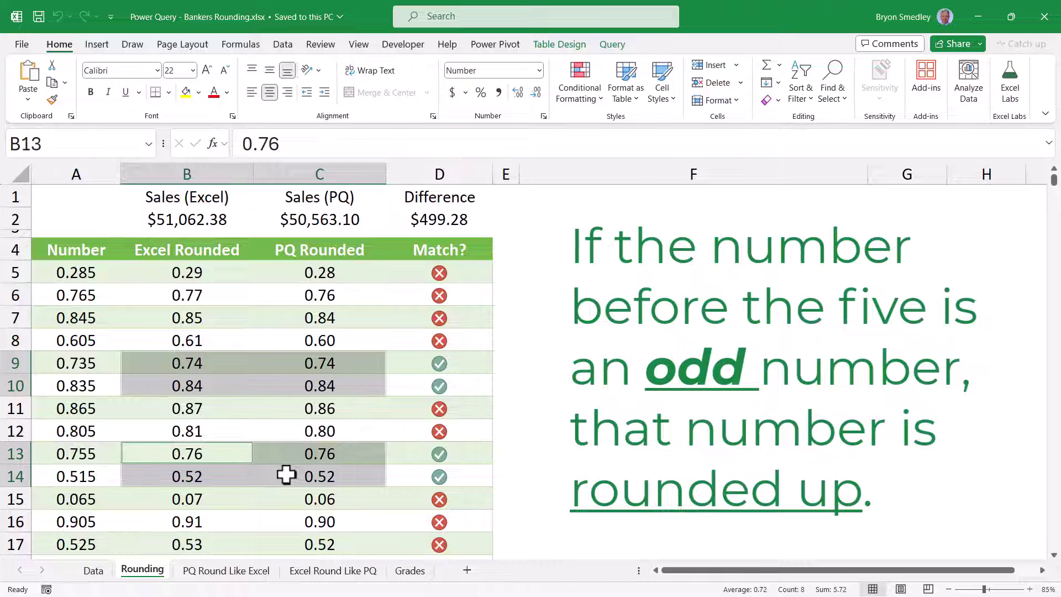
drag(61, 274, 59, 346)
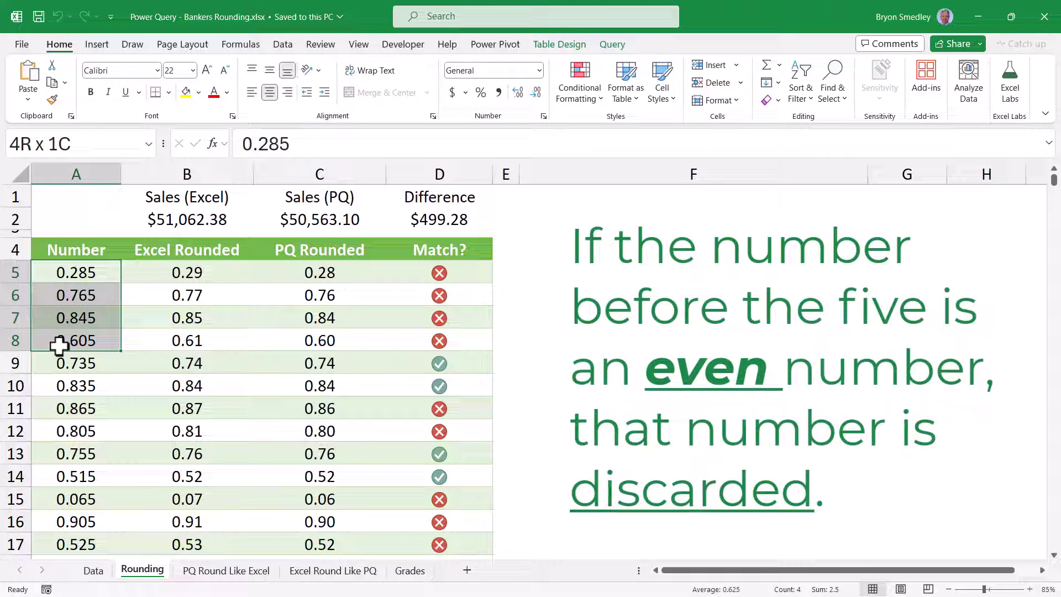
drag(320, 271, 320, 348)
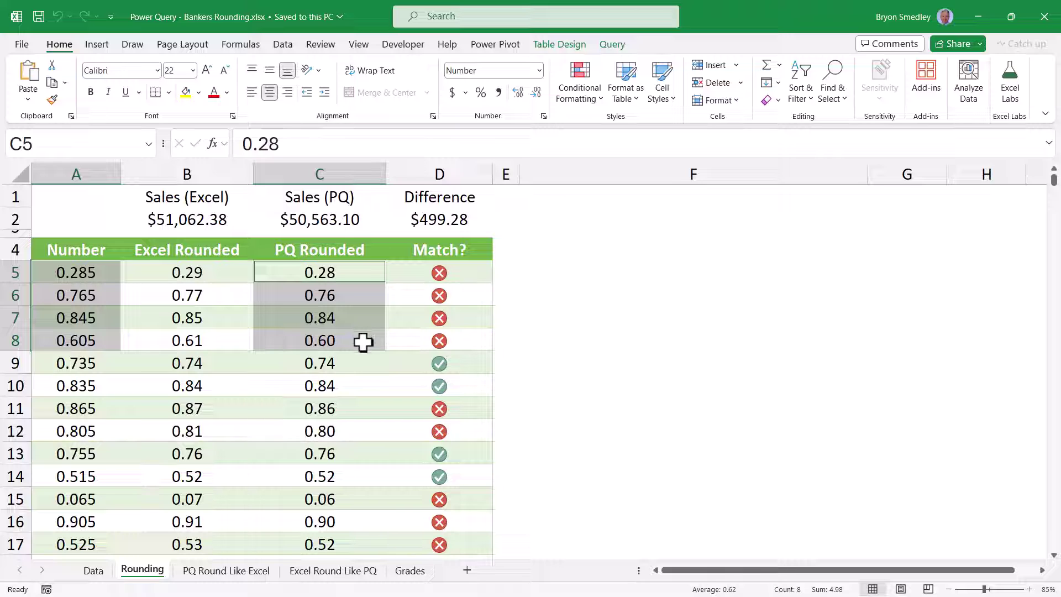
drag(77, 362, 292, 393)
drag(213, 277, 213, 500)
Step: Check the PQ Rounded values, the B2 and C2 sales total formulas, and D2's difference
drag(320, 273, 327, 485)
click(187, 219)
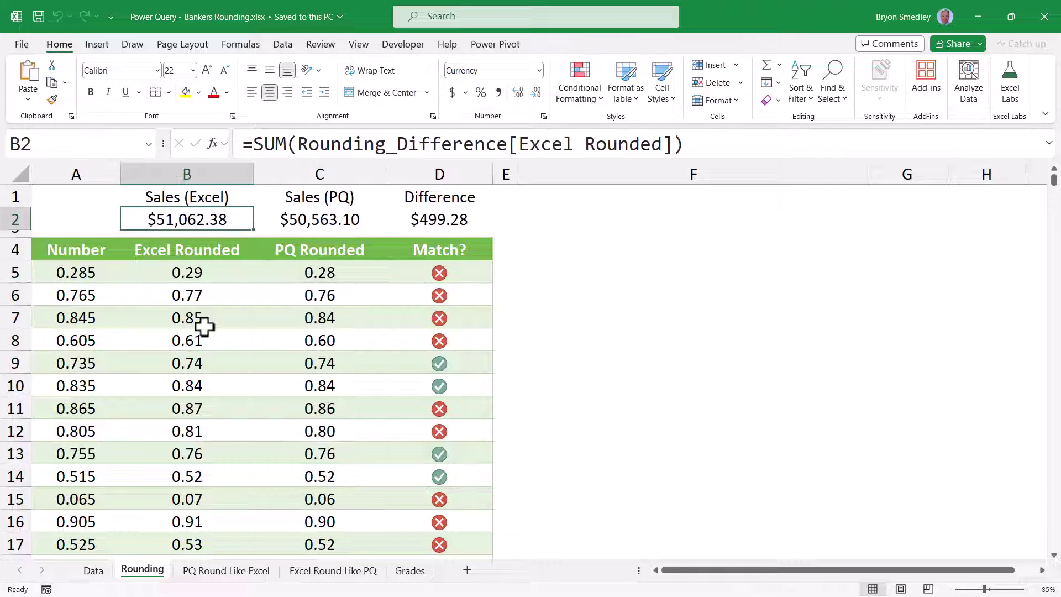
click(357, 222)
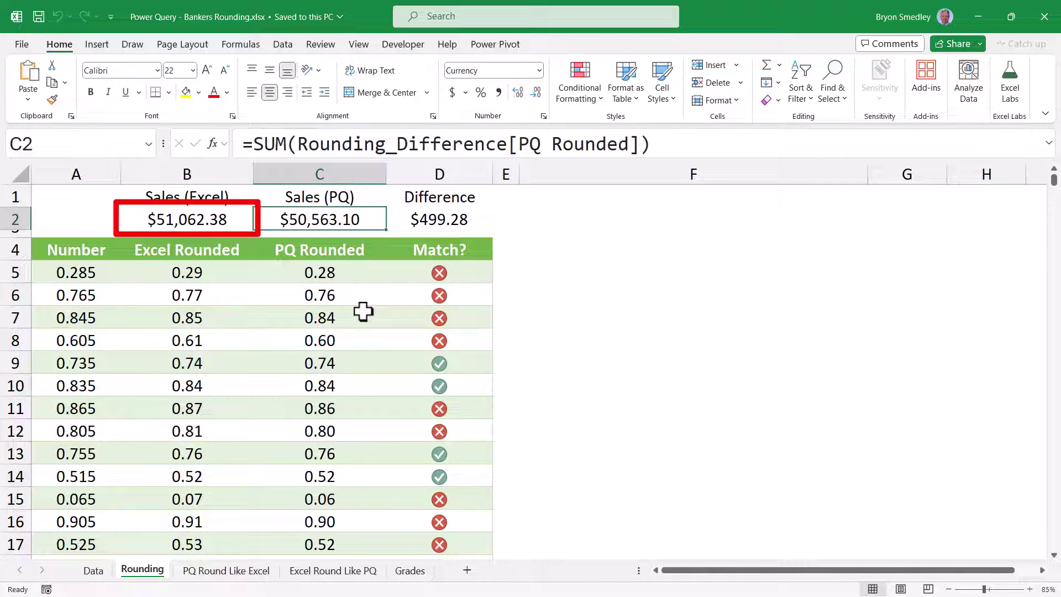
click(453, 218)
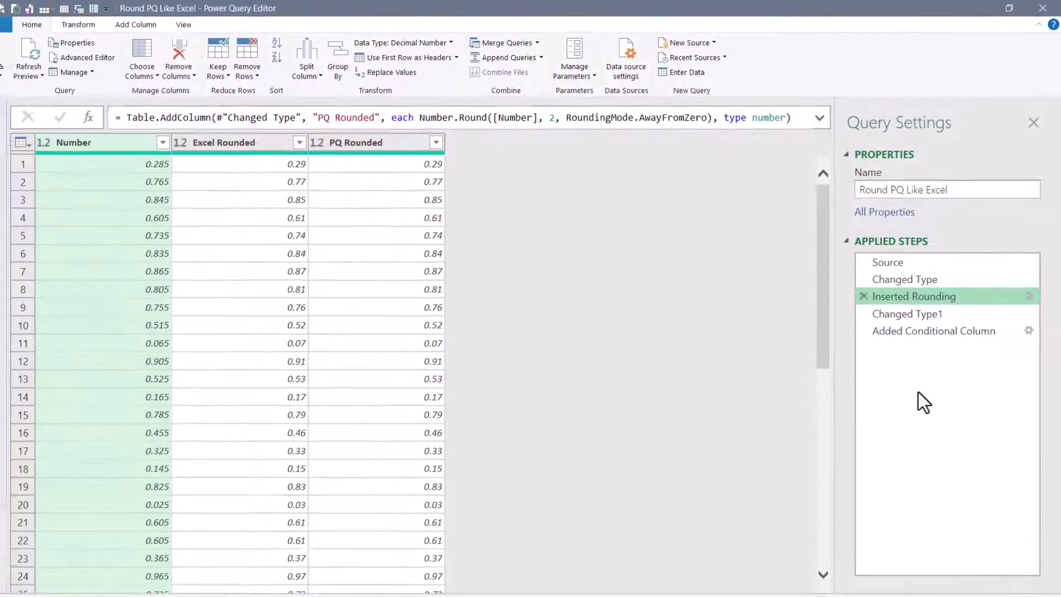
Step: Replace the Inserted Rounding step with a new Round column to 2 decimal places
click(863, 296)
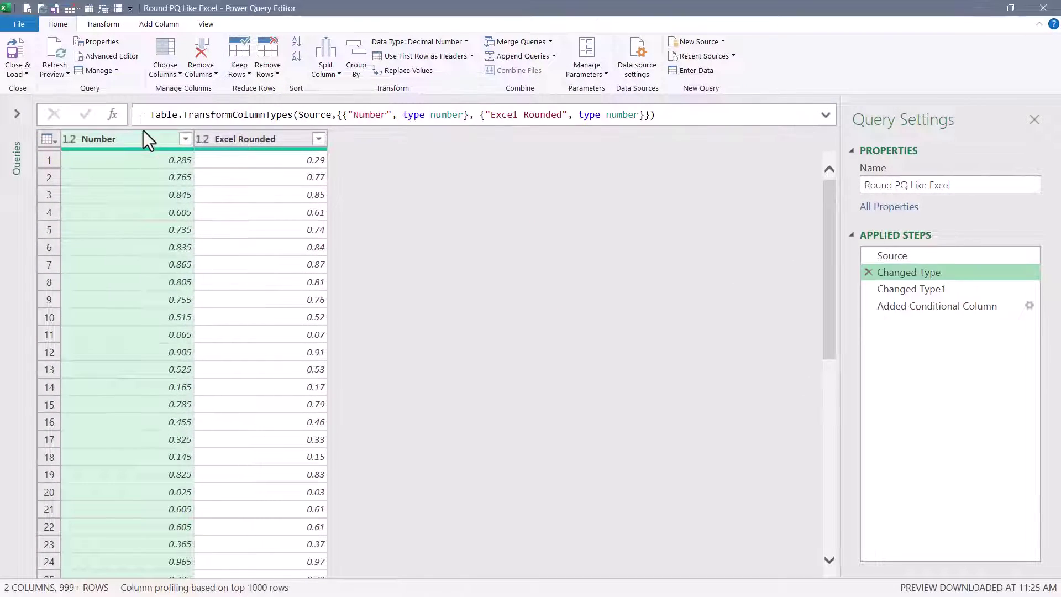
click(157, 25)
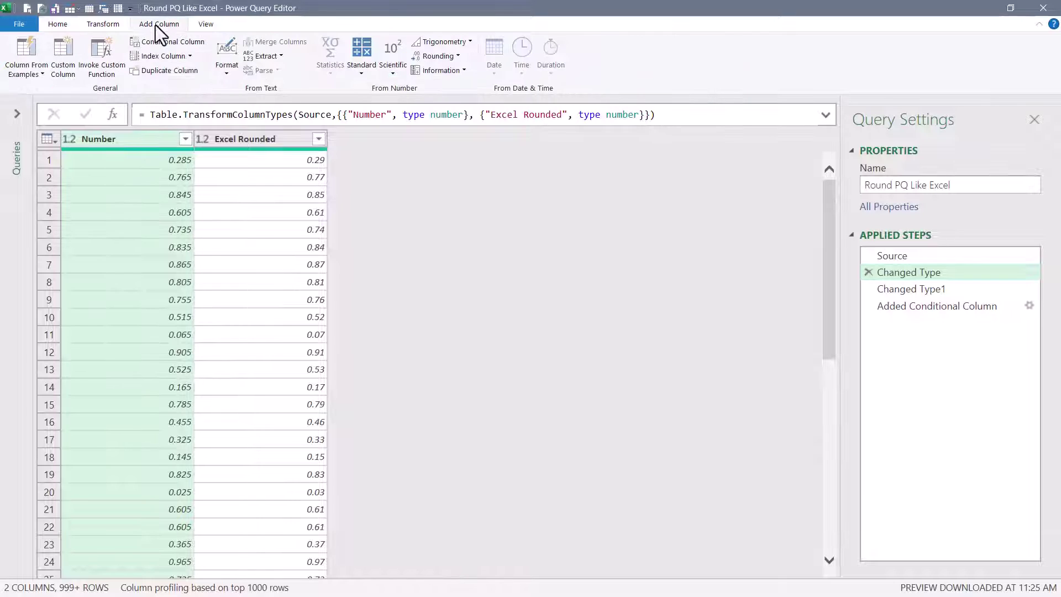
click(439, 57)
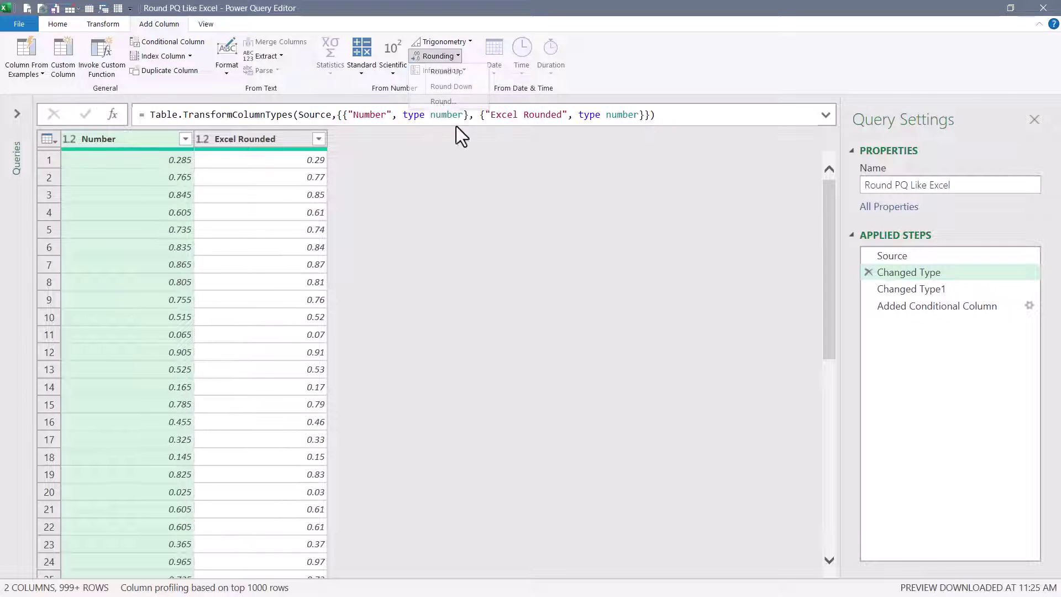
text(2)
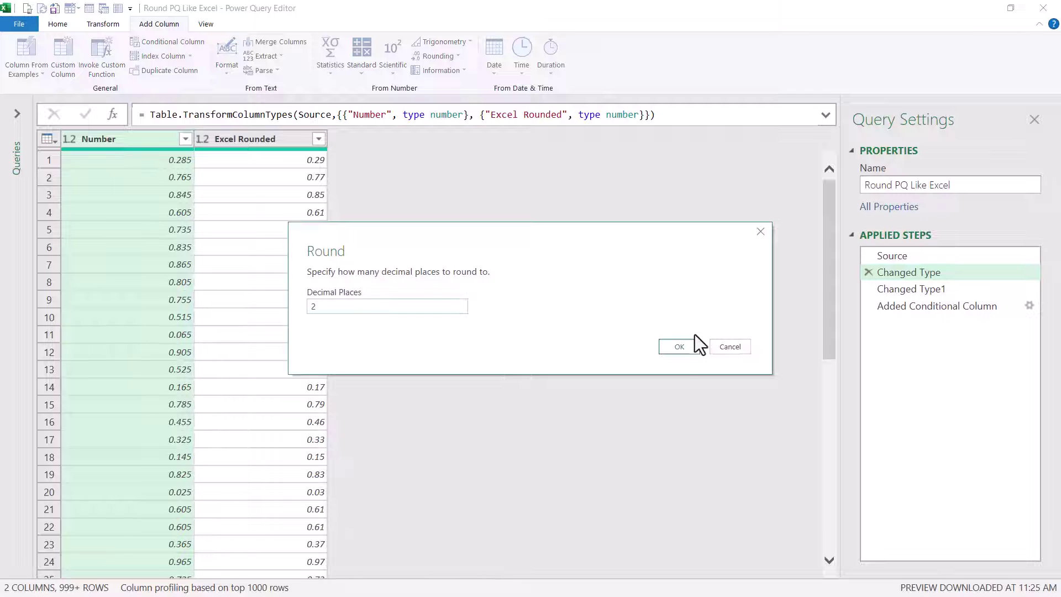
Step: Add RoundingMode.AwayFromZero to the Number.Round formula so 0.28 becomes 0.29
click(680, 346)
click(406, 118)
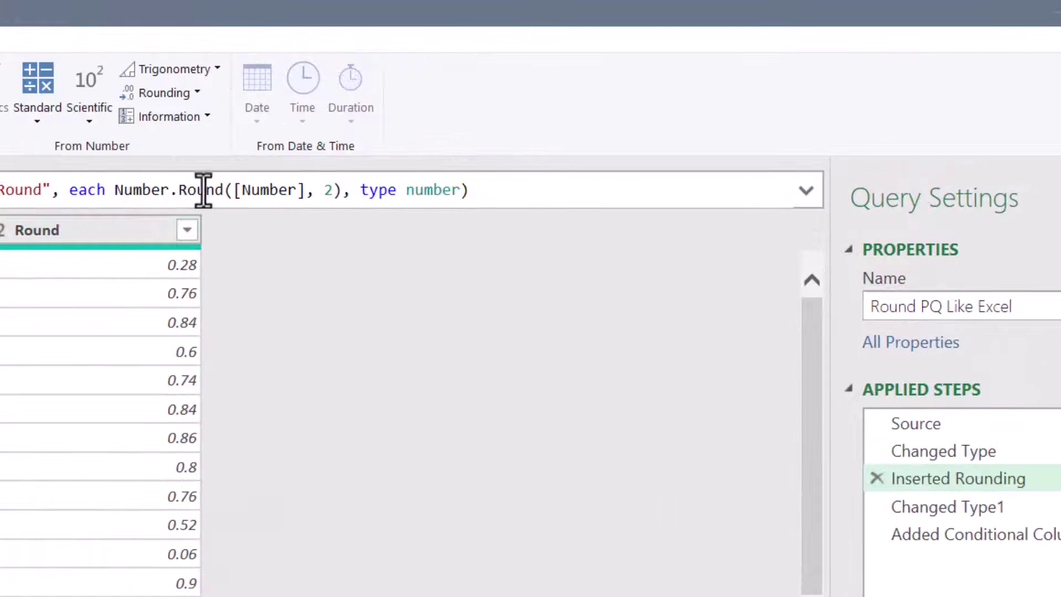
shift+click(545, 114)
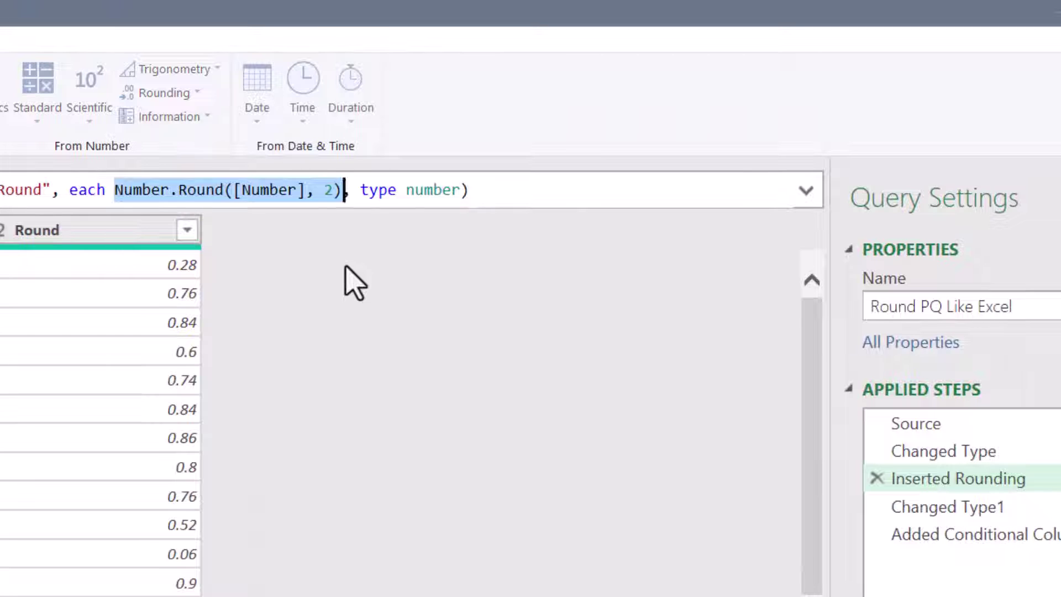
click(336, 187)
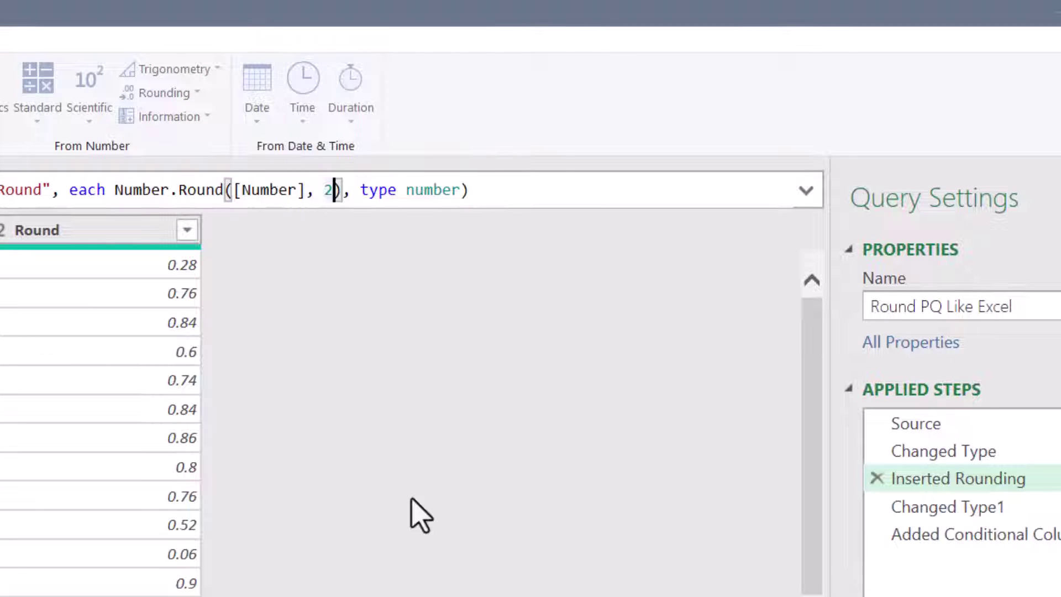
text(,)
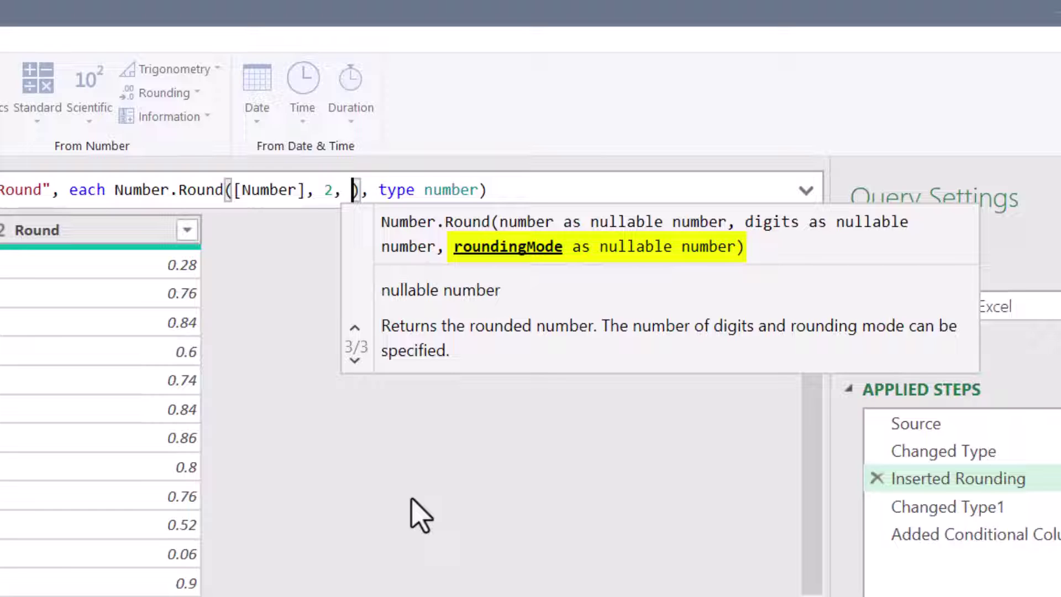
text(rou)
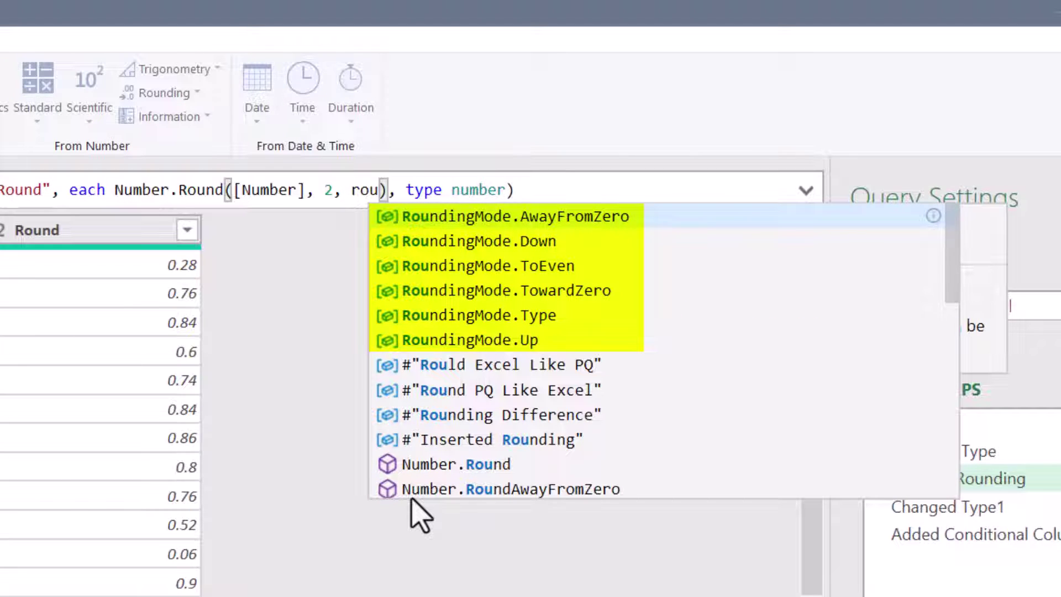
key(Down)
key(Down)
key(Down)
key(Down)
key(Down)
key(Down)
key(Up)
key(Up)
key(Up)
key(Up)
key(Up)
key(Up)
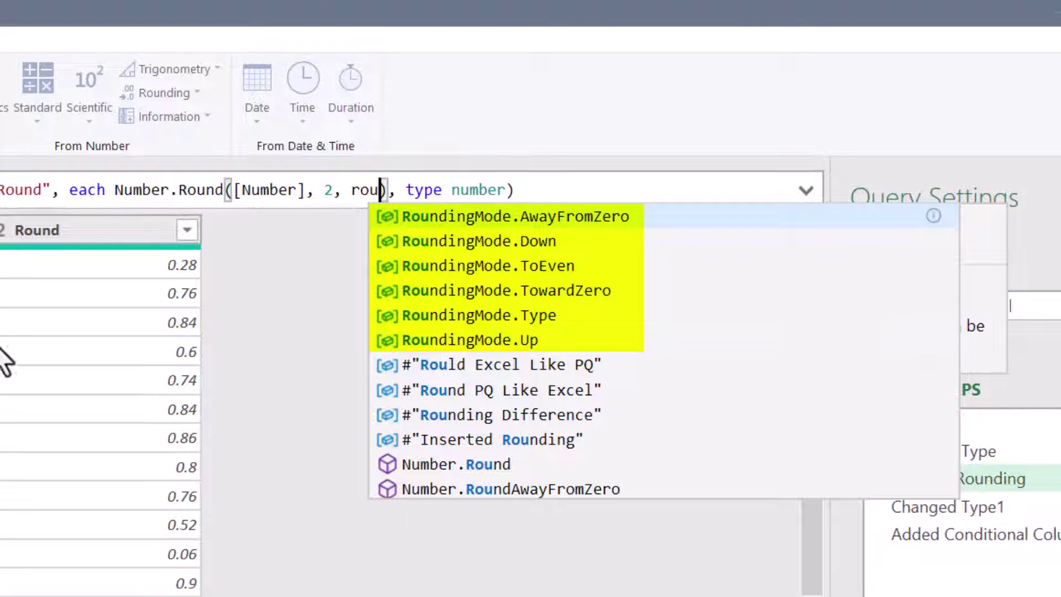
key(Tab)
click(83, 113)
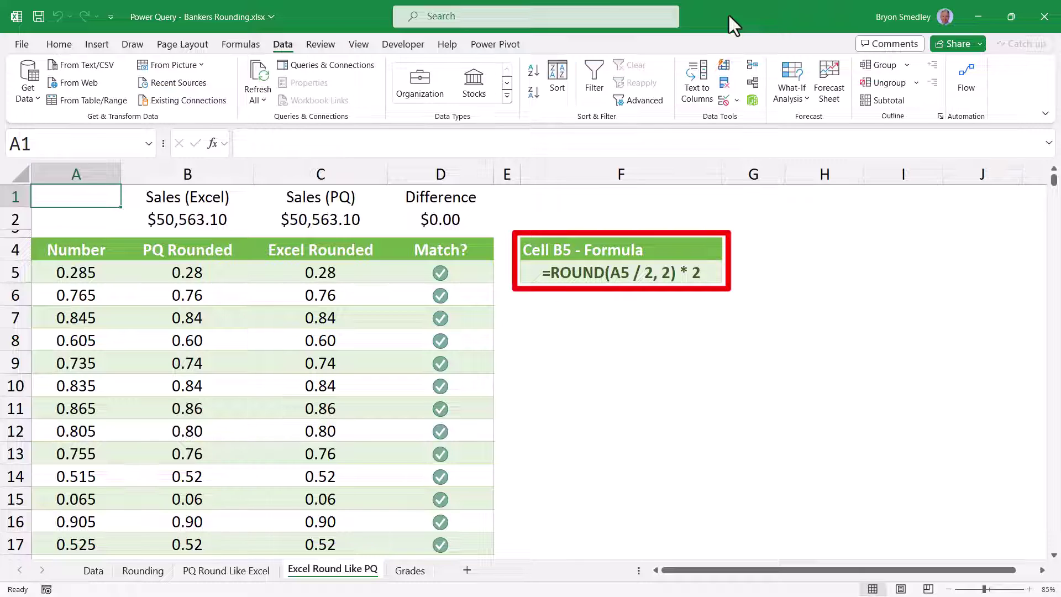
Step: Inspect A5, B5 and C5, then the C2 total and D2 difference formulas
click(72, 273)
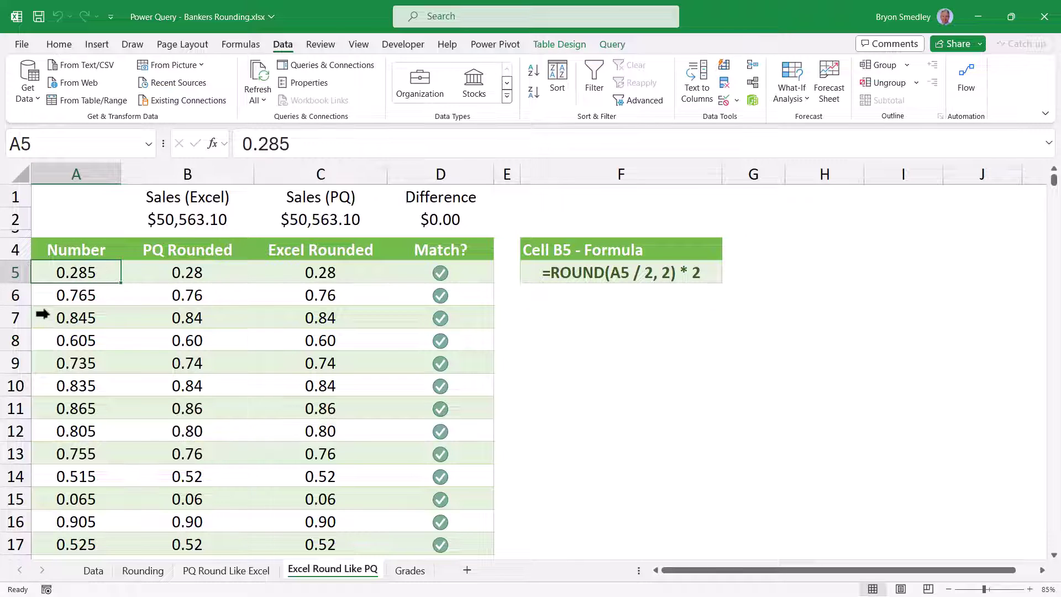
click(215, 280)
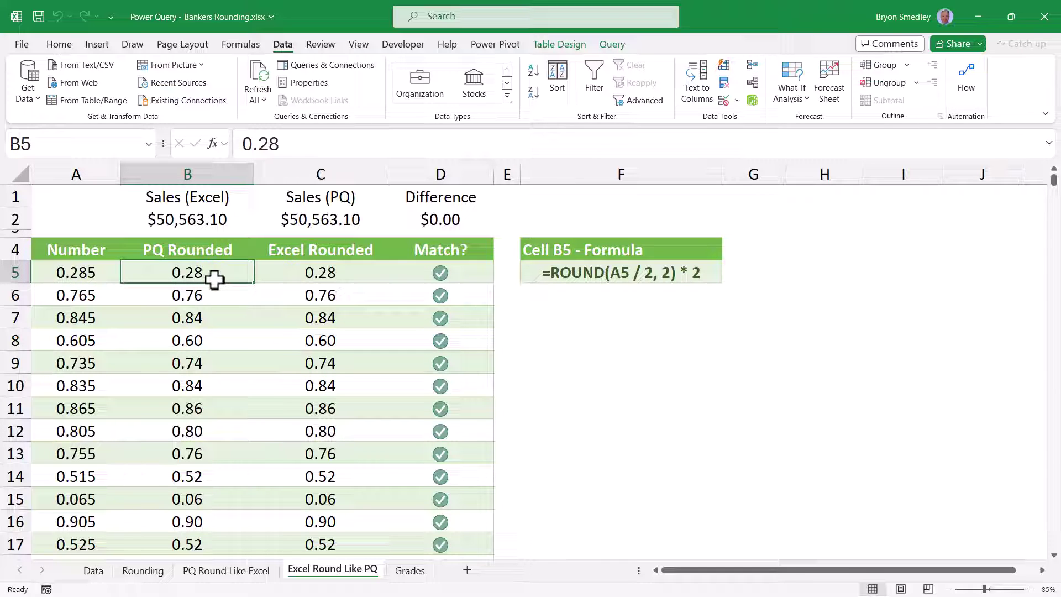
click(281, 276)
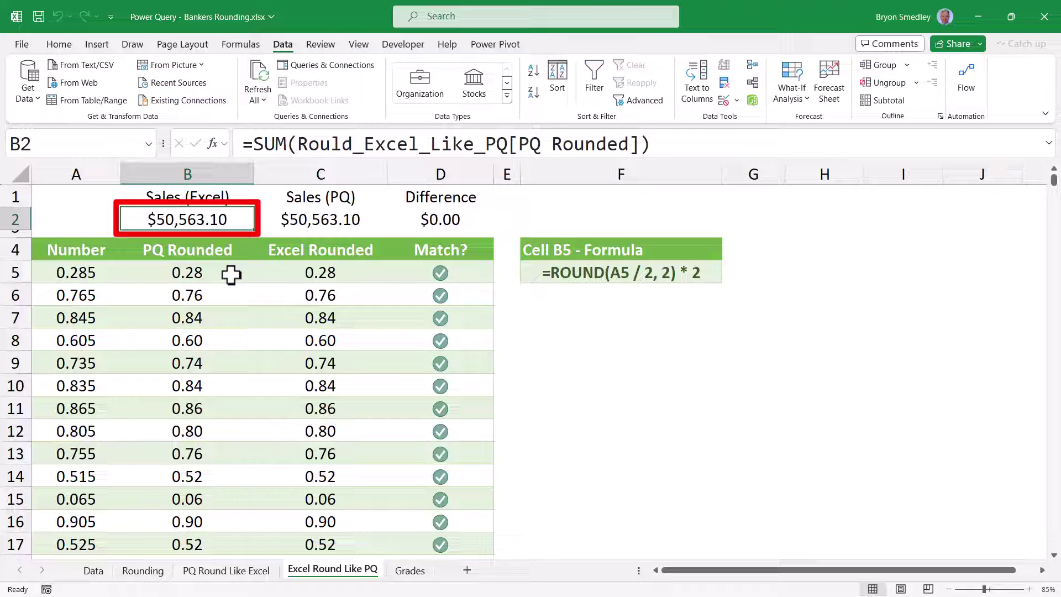
key(Right)
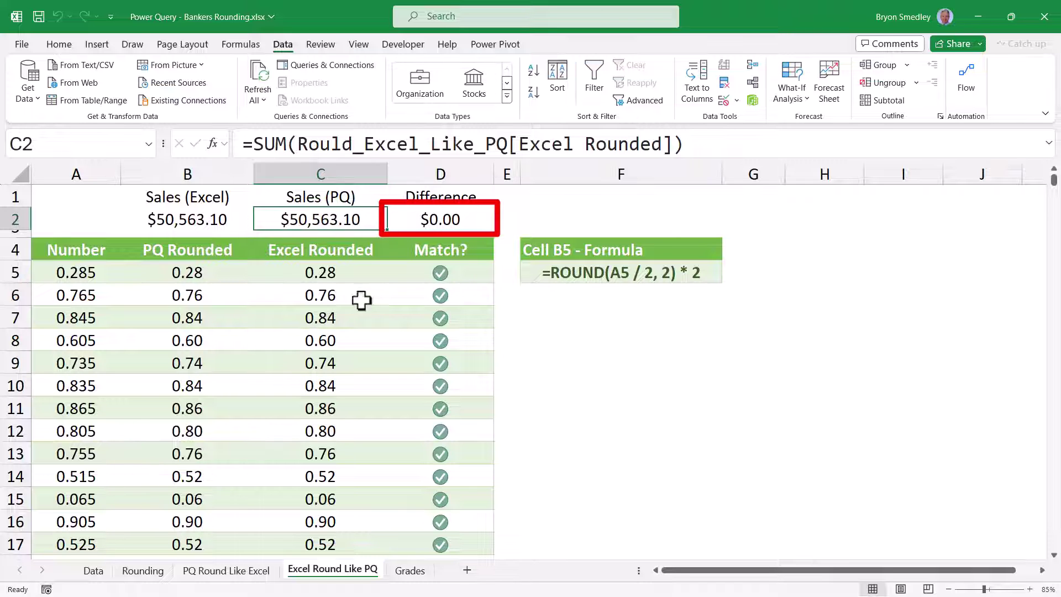
click(458, 219)
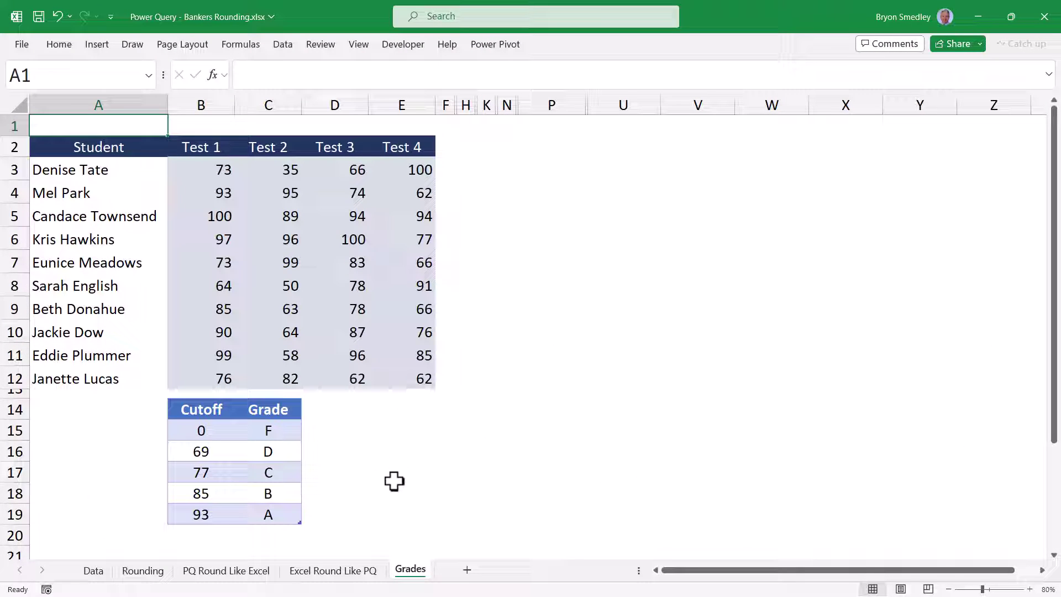
Step: Unhide the Real averages column G and review the names, scores and grade cutoffs
drag(124, 169, 125, 379)
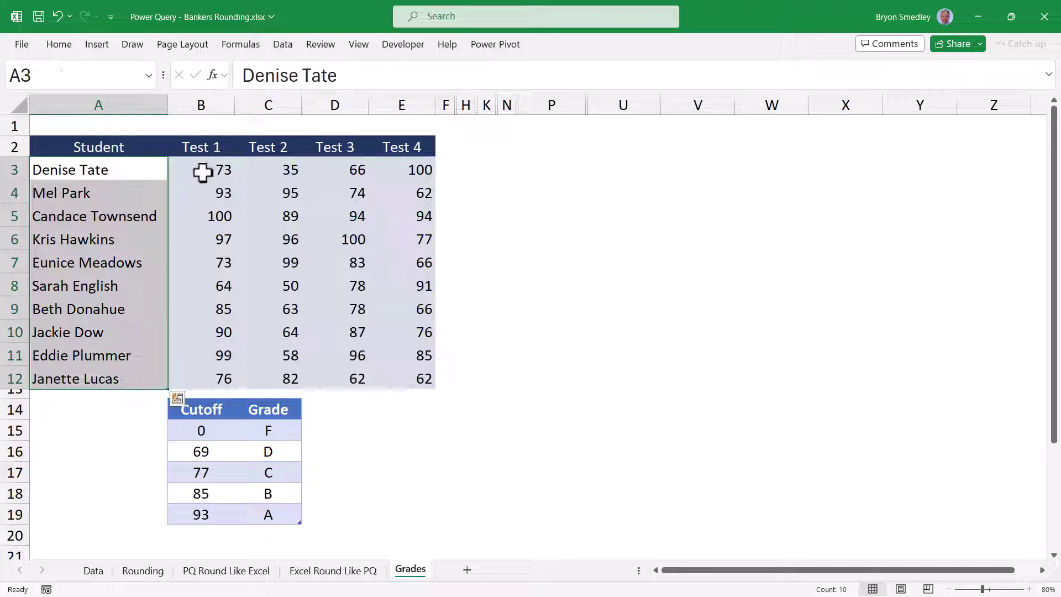
drag(203, 172, 396, 378)
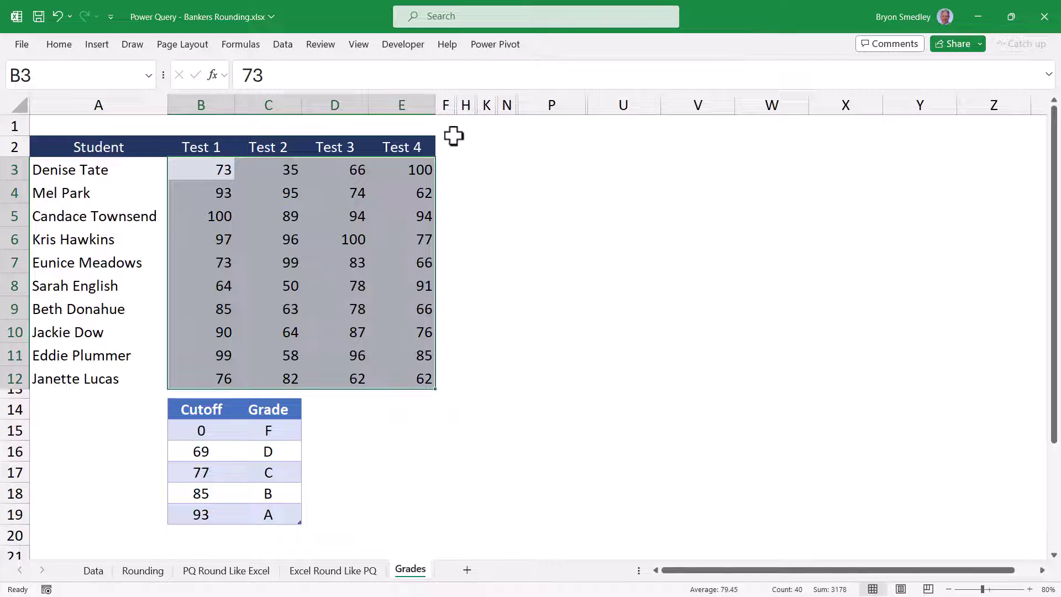
double_click(456, 105)
drag(473, 173, 486, 381)
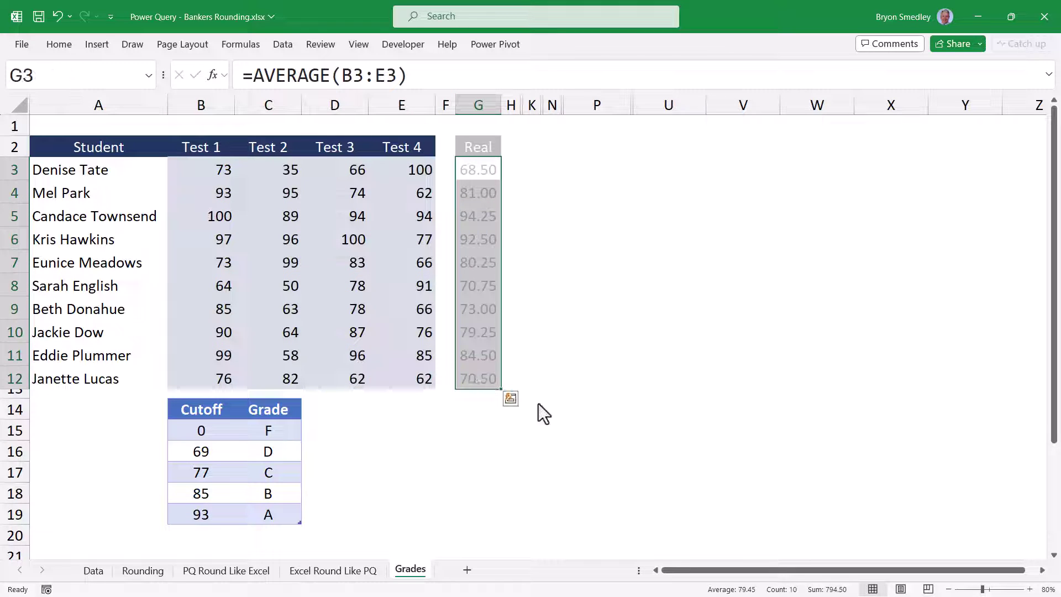
click(580, 414)
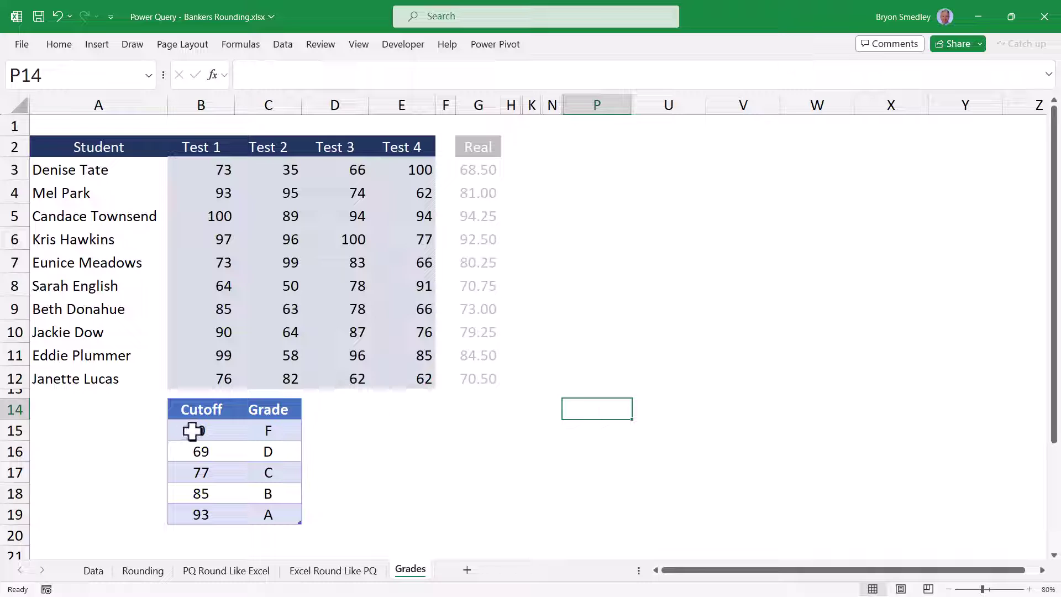
drag(192, 431, 197, 514)
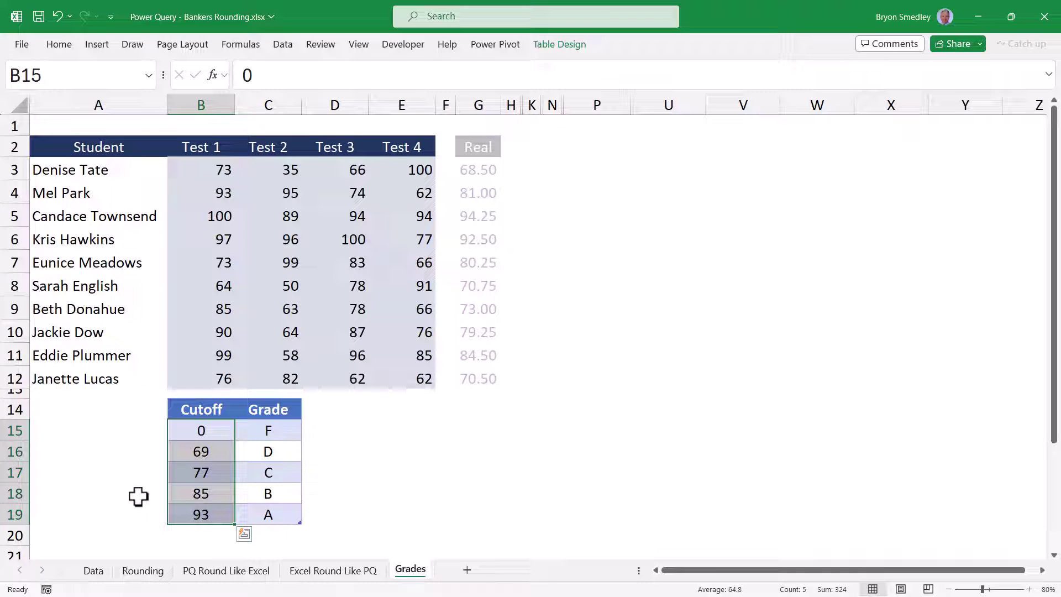
click(532, 170)
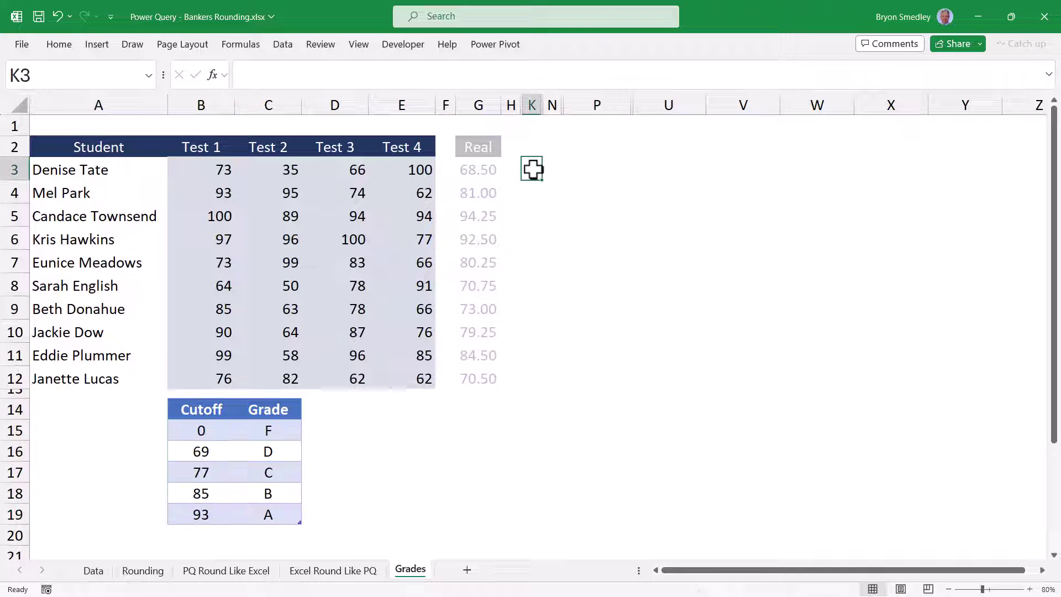
Step: Compare Real and Excel rounded averages, then unhide the Excel letter Grade column
drag(469, 168, 488, 384)
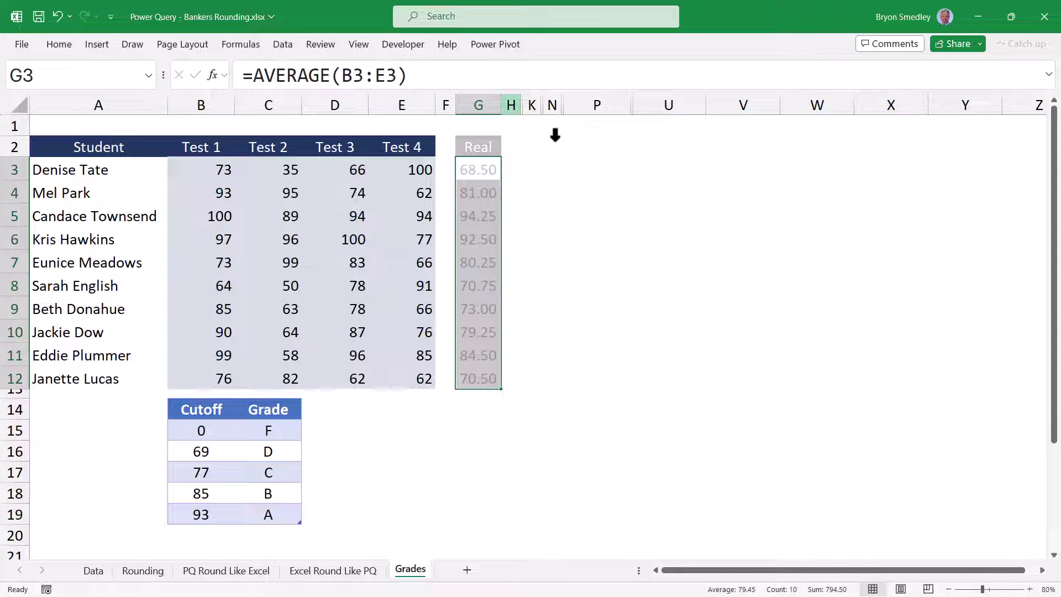
drag(575, 166, 577, 383)
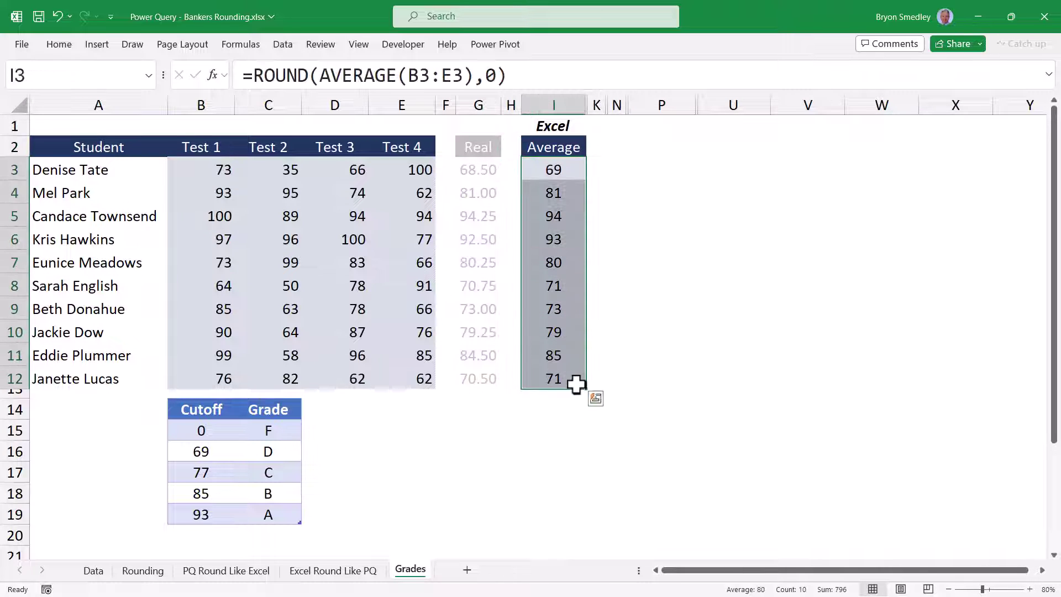
click(604, 171)
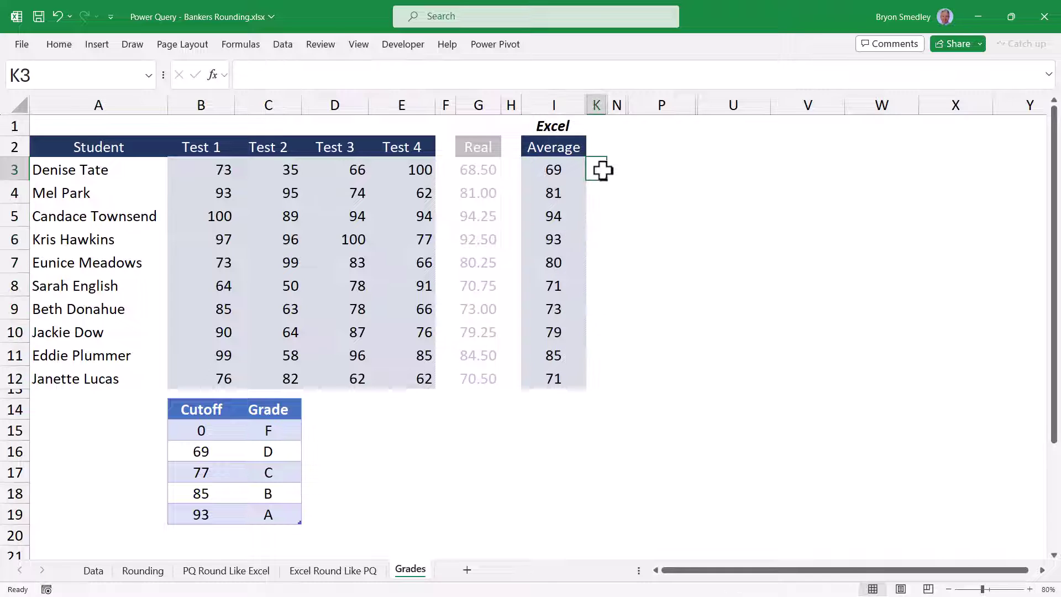
drag(564, 99, 599, 114)
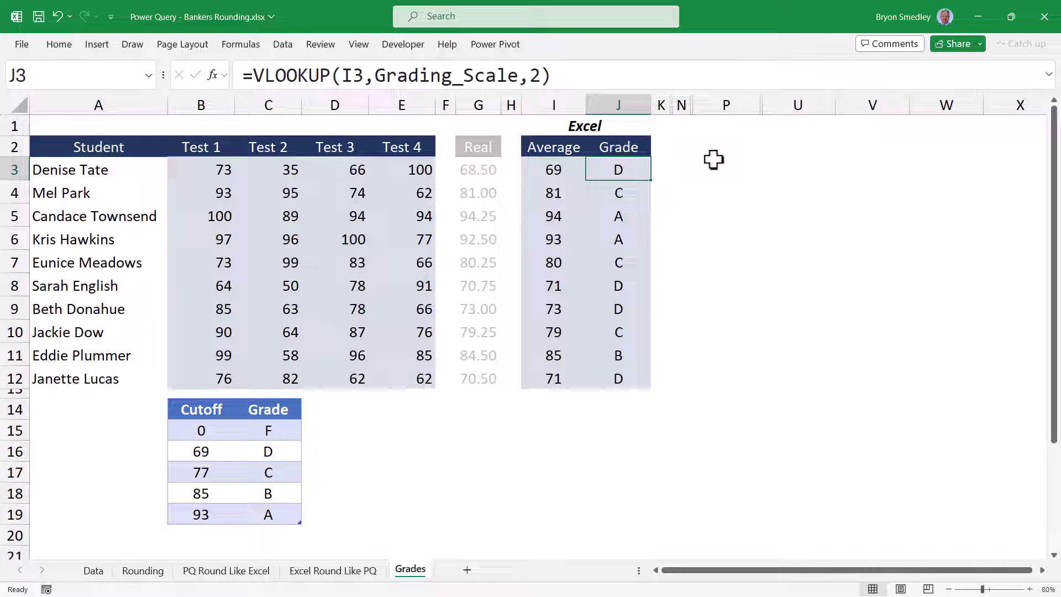
drag(197, 167, 402, 382)
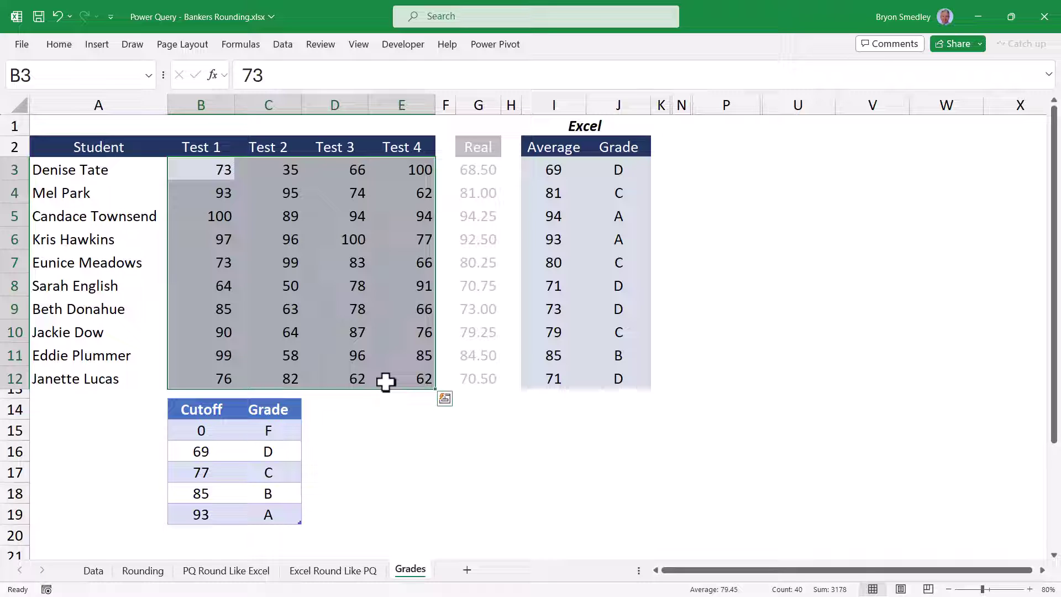
Step: Deselect the test score cells
click(855, 448)
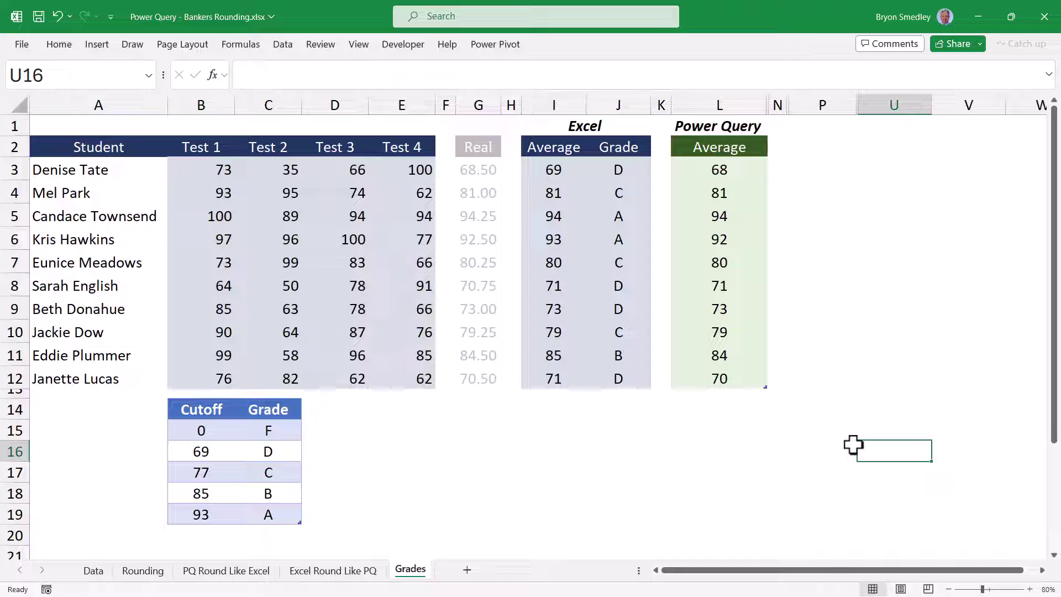